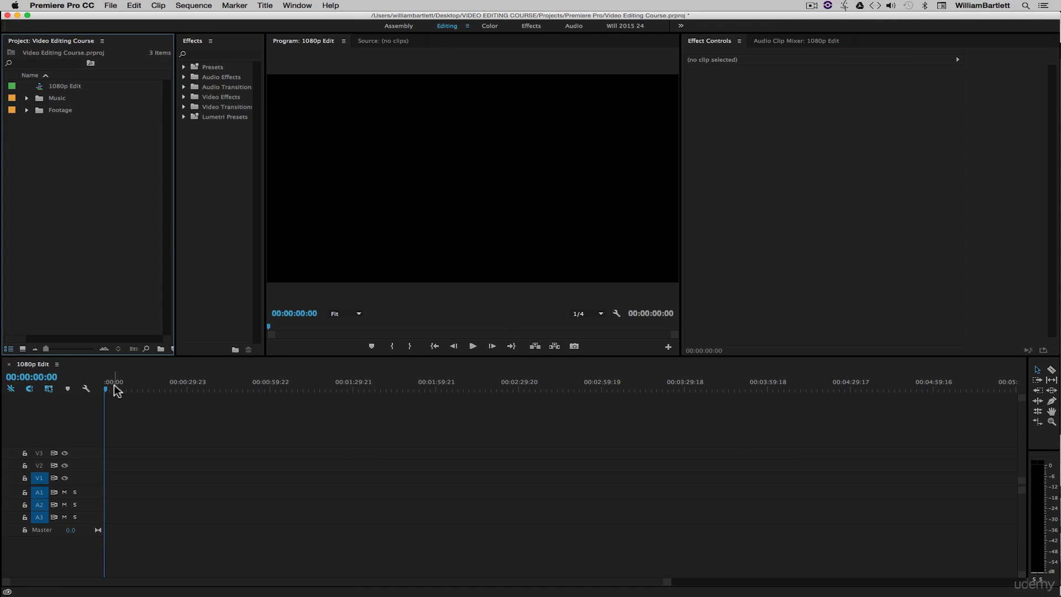
pyautogui.click(161, 410)
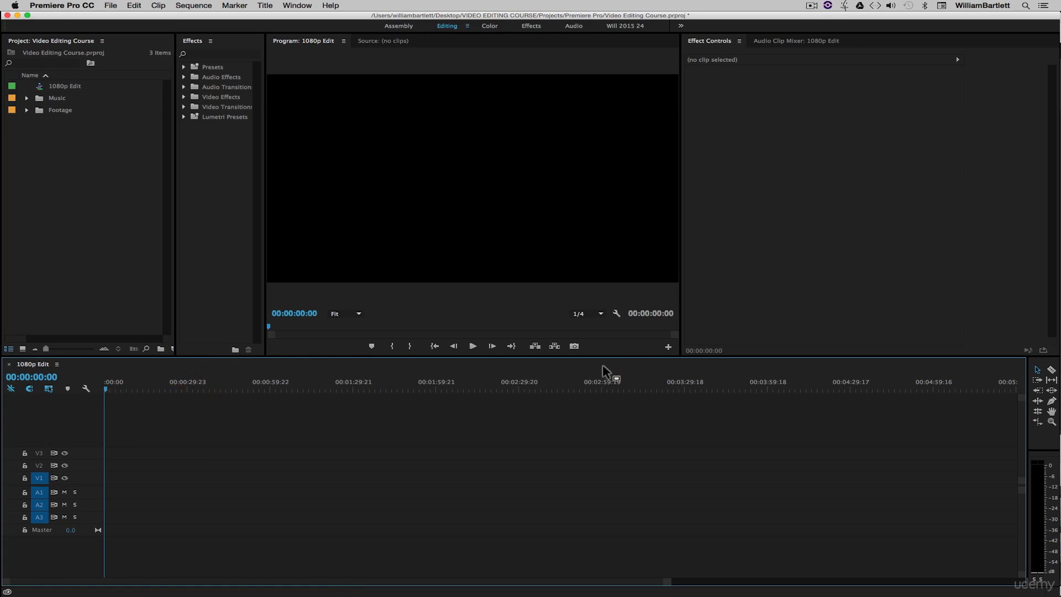
pyautogui.click(783, 245)
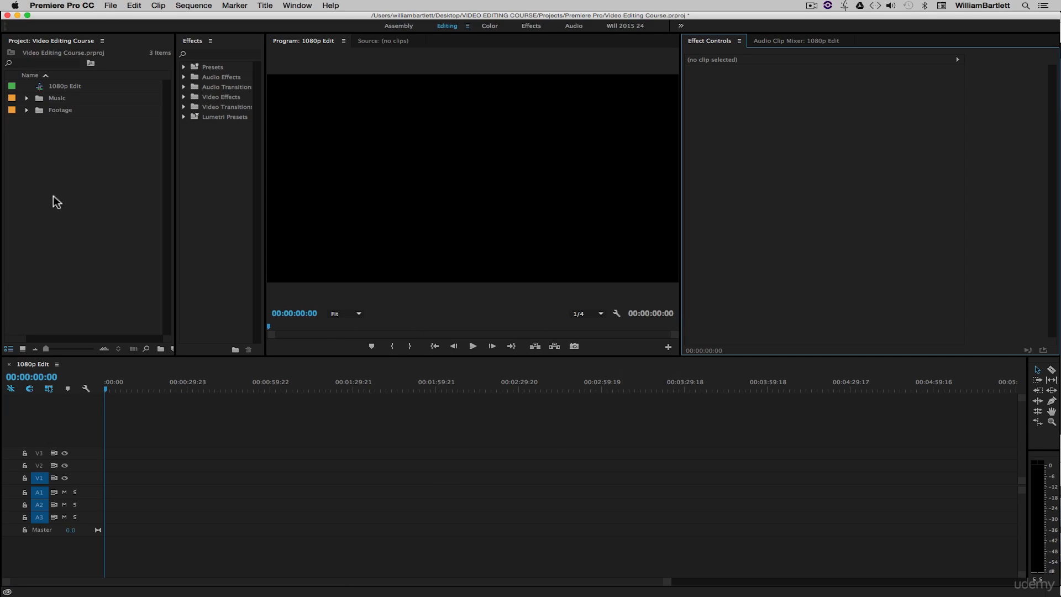
pyautogui.click(84, 178)
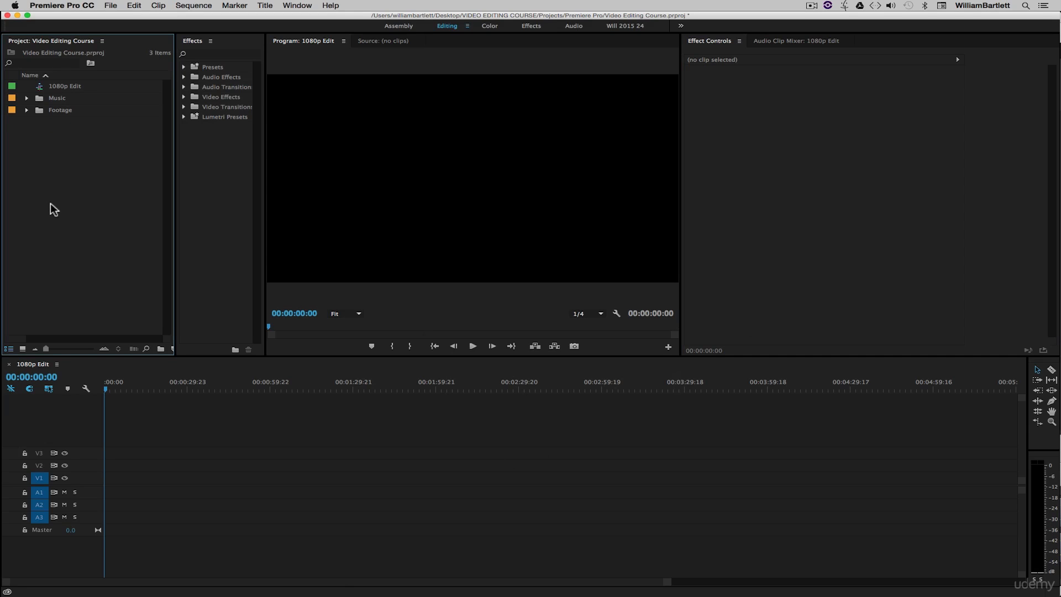
# Place the large tree, almost-ready-to-fall leaves and last Looking up clips from the Footage bin together at the start of video track V1
pyautogui.click(26, 110)
pyautogui.moveTo(173, 141); pyautogui.dragTo(239, 144)
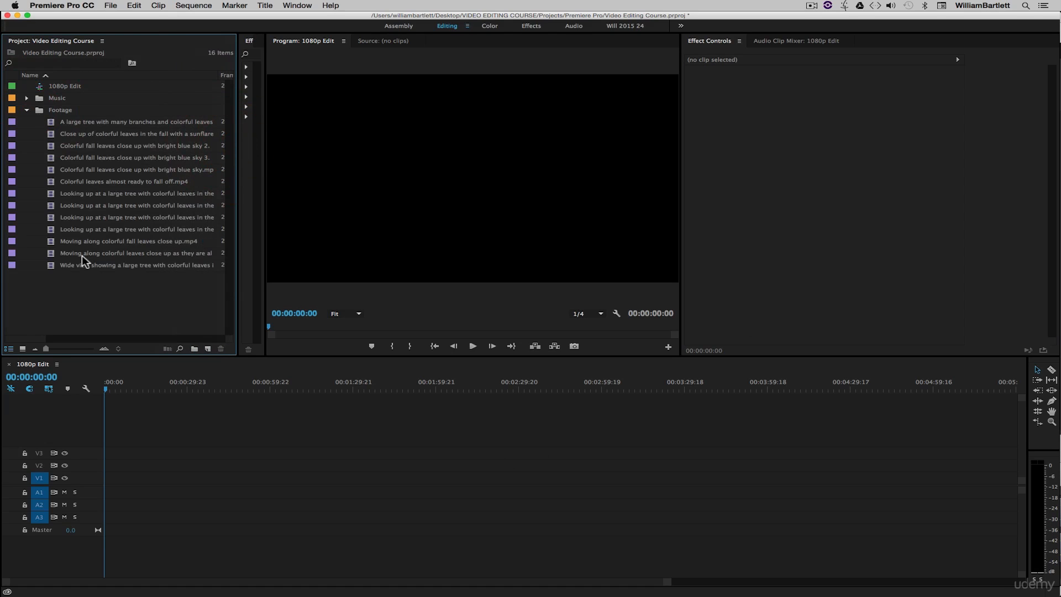
pyautogui.click(50, 122)
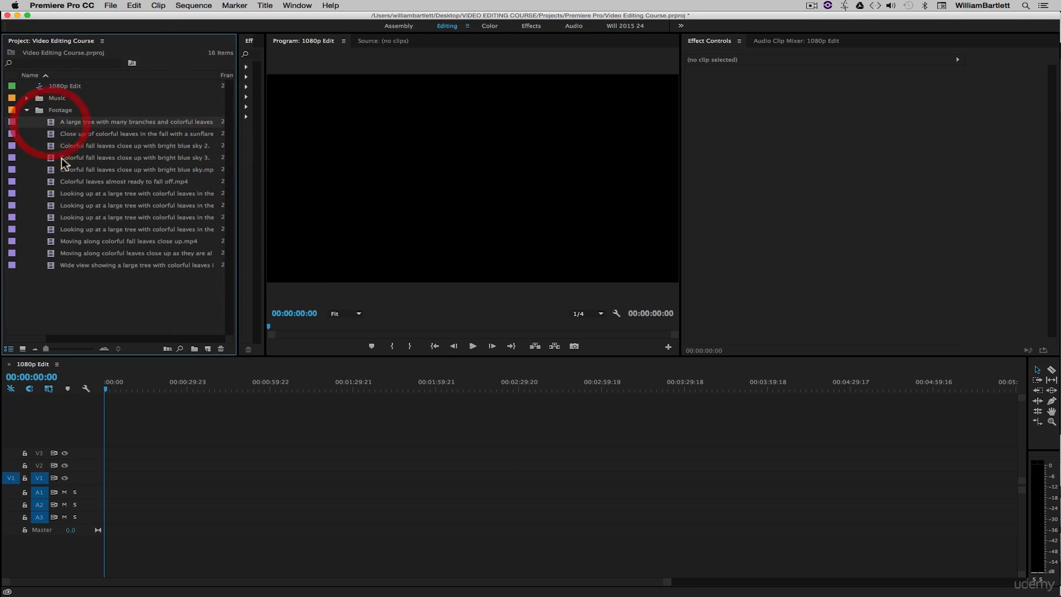
pyautogui.keyDown('super'); pyautogui.click(52, 181); pyautogui.keyUp('super')
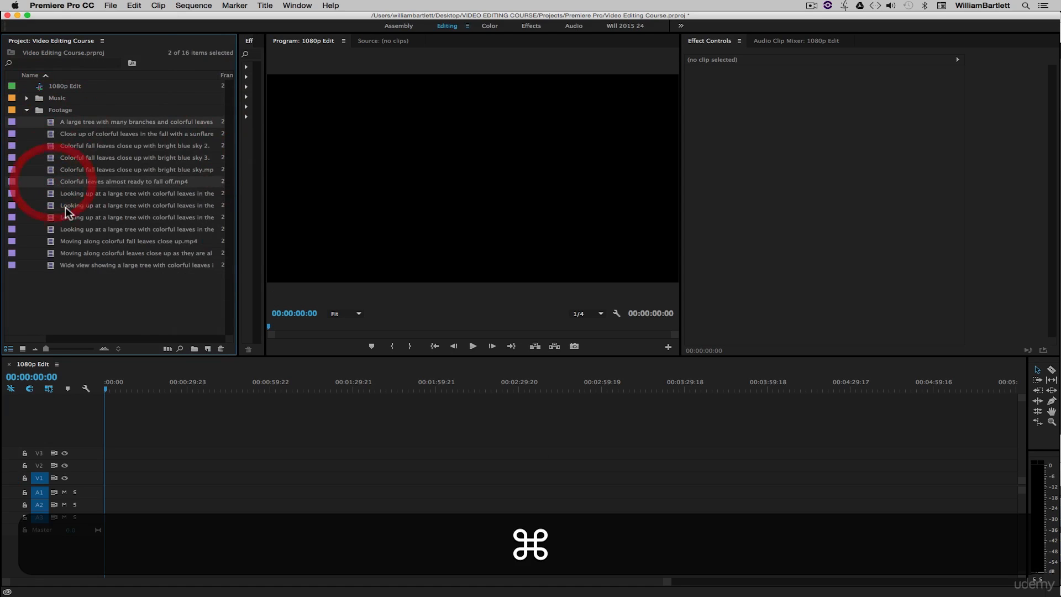
pyautogui.keyDown('super'); pyautogui.click(53, 229); pyautogui.keyUp('super')
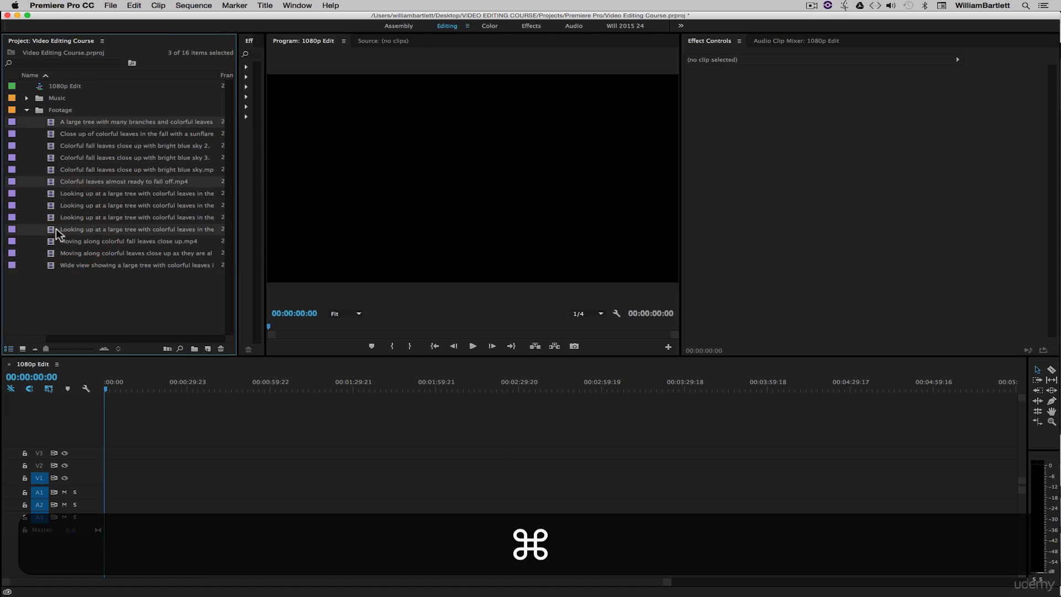
pyautogui.moveTo(49, 122); pyautogui.dragTo(142, 481)
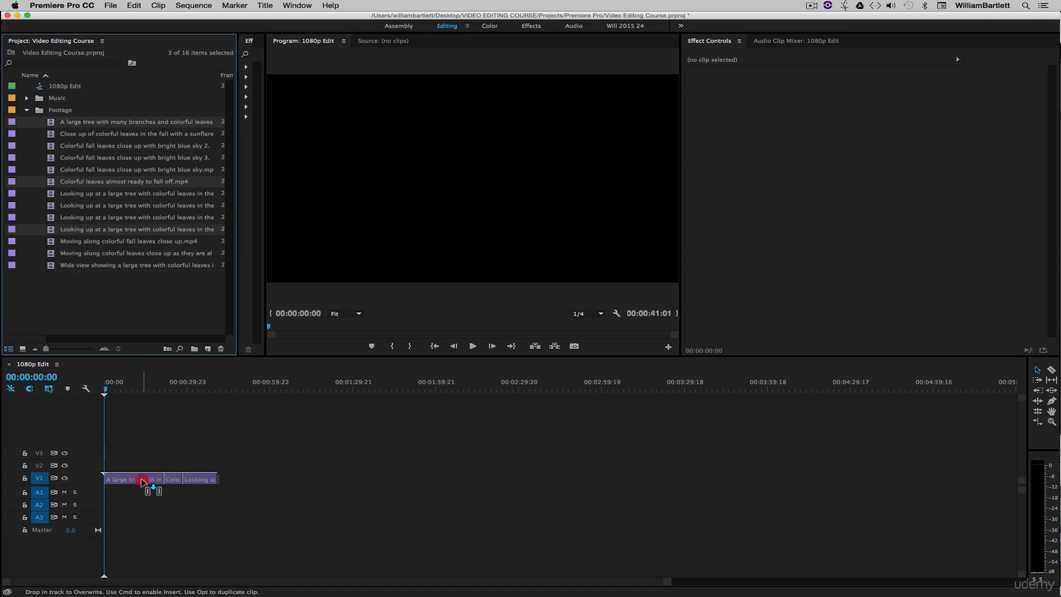
pyautogui.moveTo(143, 481); pyautogui.dragTo(138, 479)
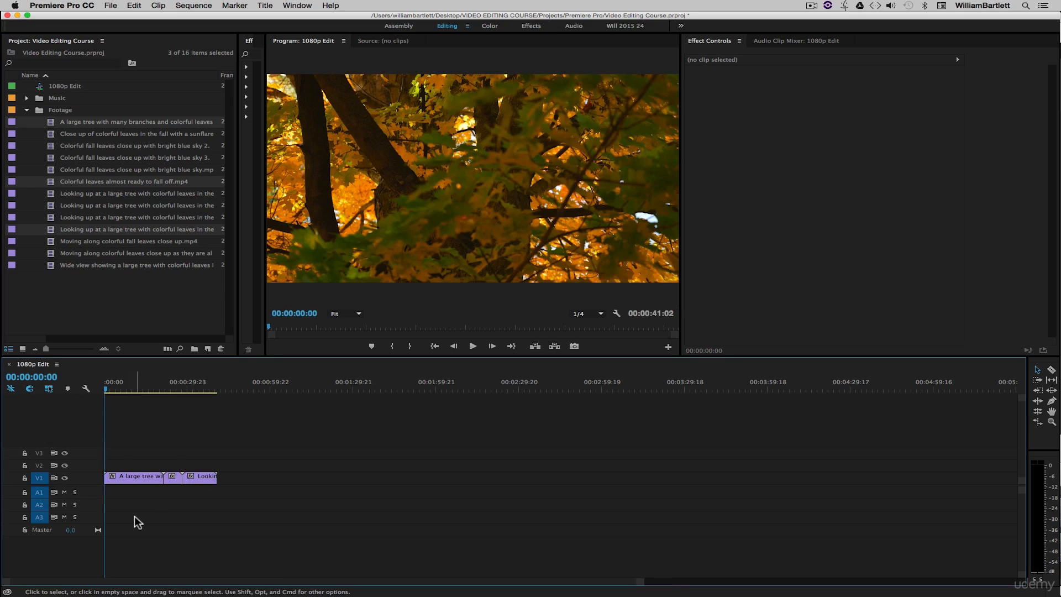
pyautogui.click(108, 326)
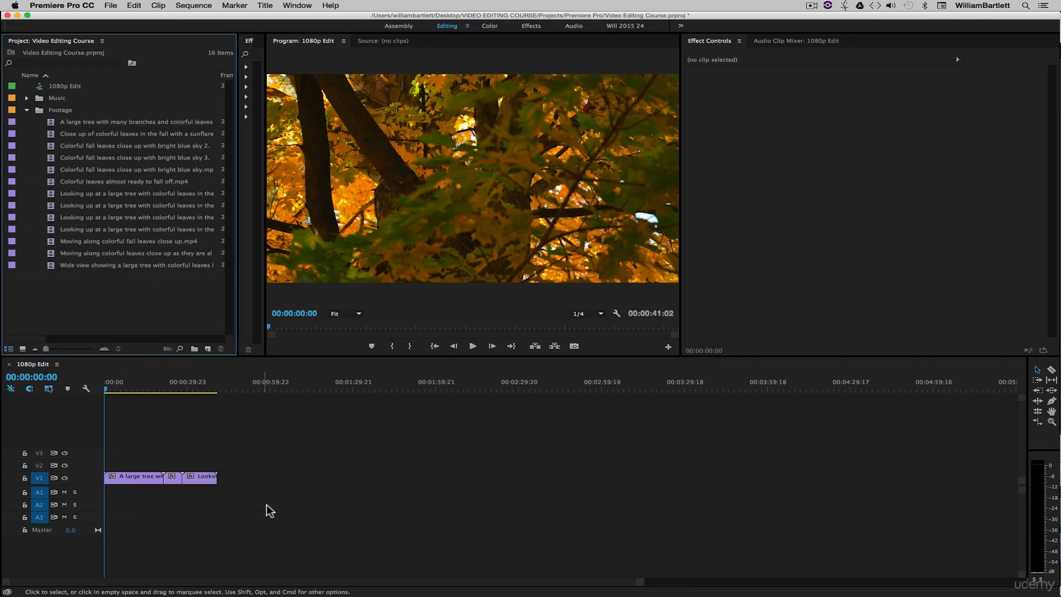
# Expand the Music bin and delete the Bin folder nested inside it
pyautogui.click(26, 98)
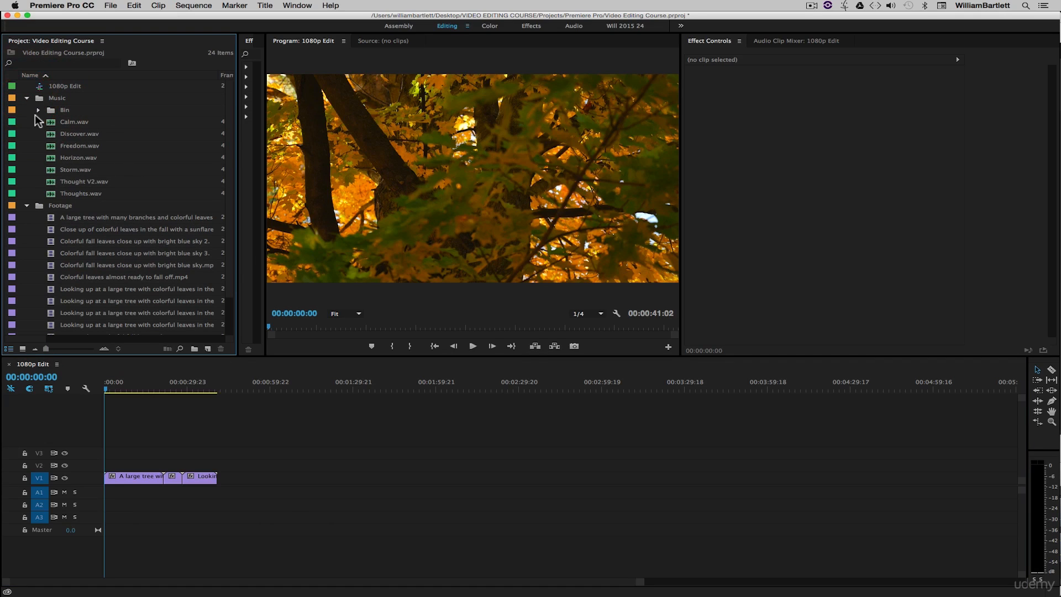
pyautogui.click(60, 113)
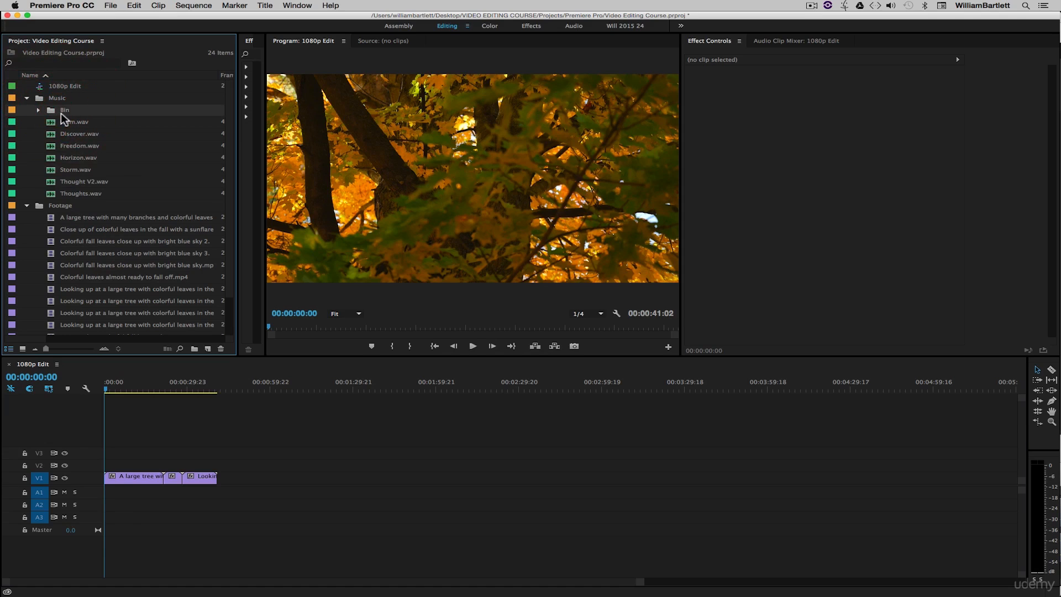
pyautogui.press('BackSpace')
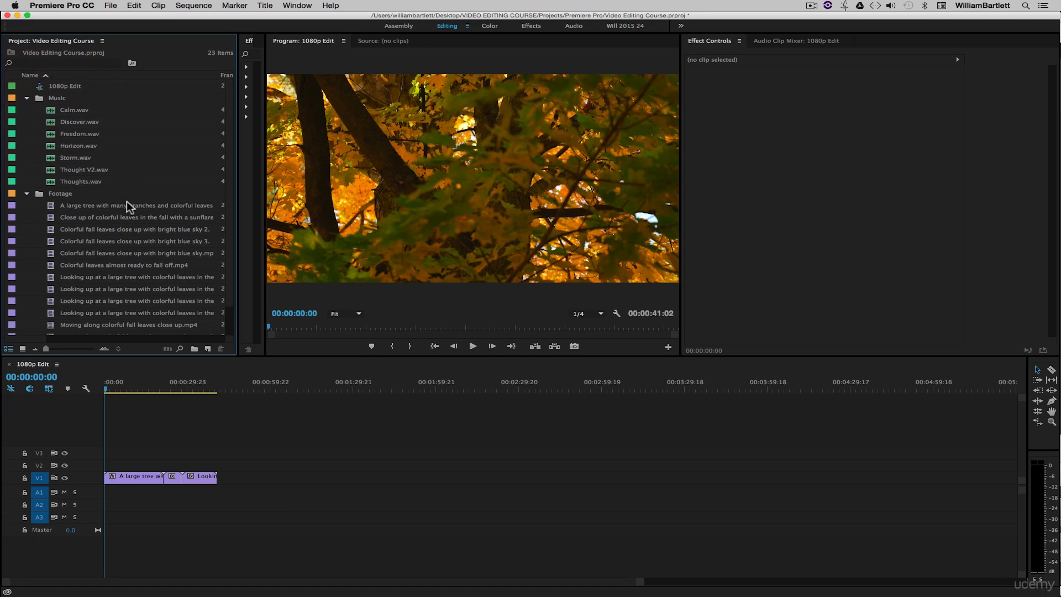
# Place Discover.wav on audio tracks A1 and A2, starting shortly after the end of the video clips
pyautogui.click(49, 121)
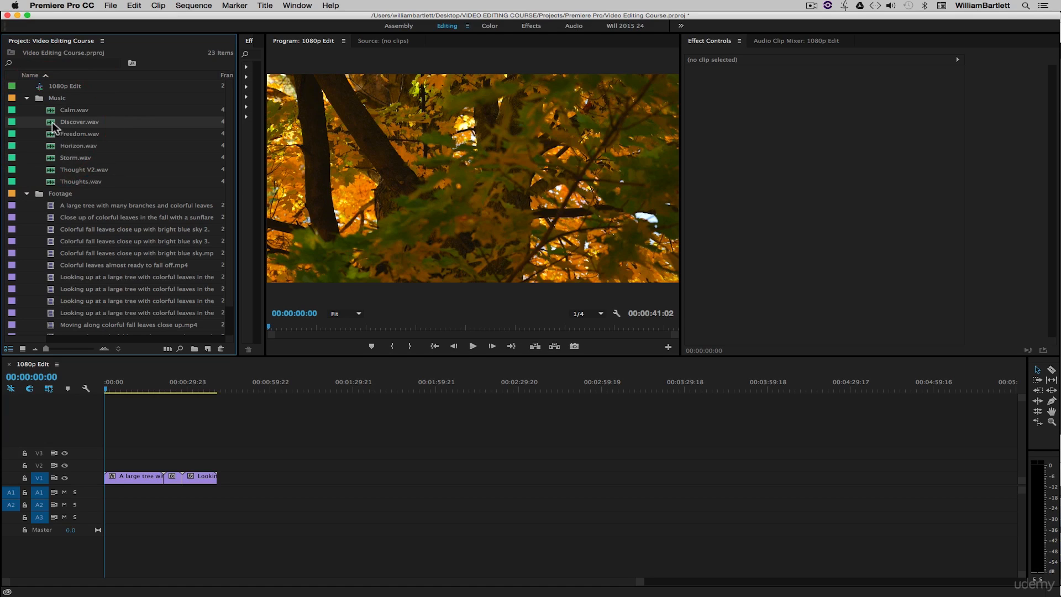
pyautogui.moveTo(51, 121); pyautogui.dragTo(231, 497)
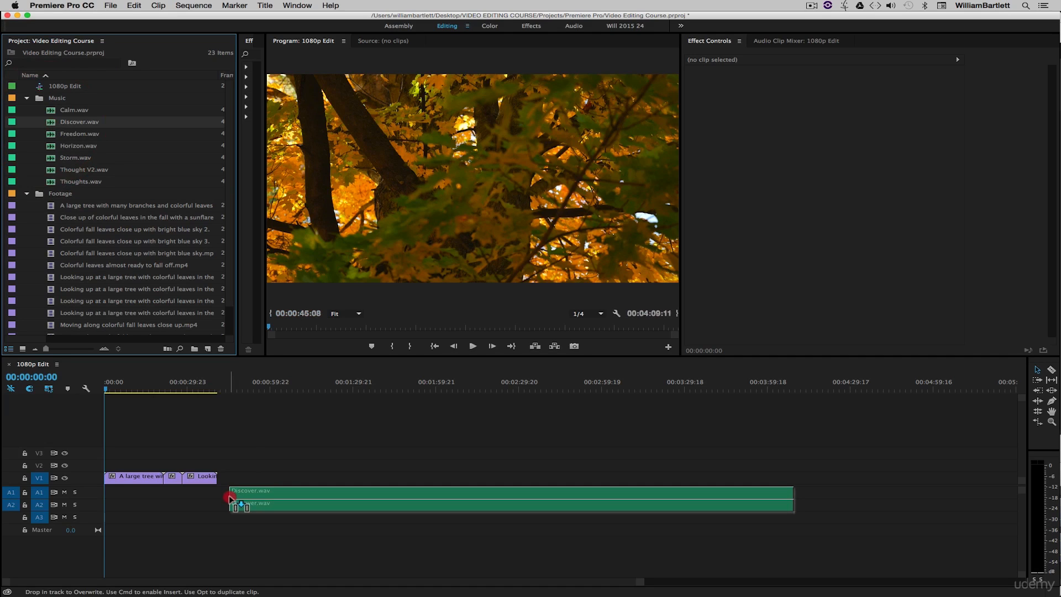
pyautogui.moveTo(230, 497); pyautogui.dragTo(241, 500)
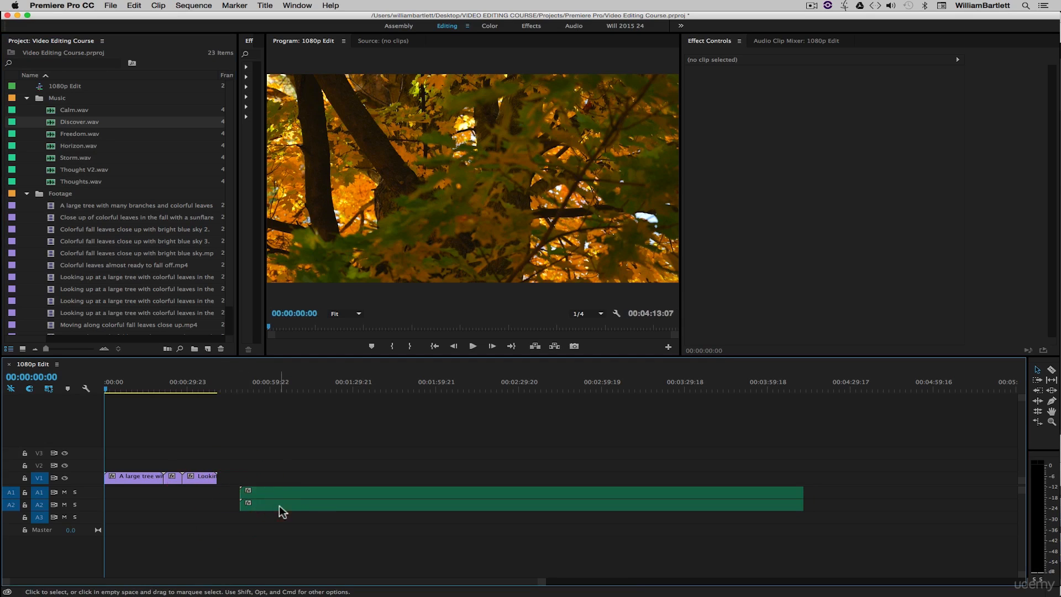
# Try selecting the Discover.wav audio on A1 and A2 as a linked pair and as individual channels, leaving nothing selected
pyautogui.click(383, 502)
pyautogui.click(376, 477)
pyautogui.keyDown('alt'); pyautogui.click(366, 503); pyautogui.keyUp('alt')
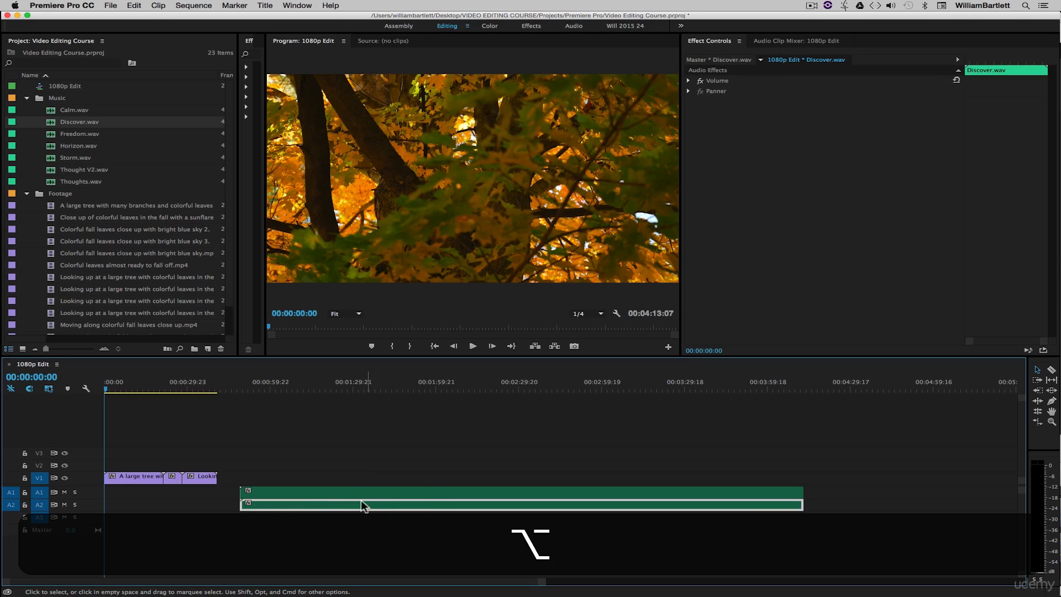
pyautogui.keyDown('alt'); pyautogui.click(327, 490); pyautogui.keyUp('alt')
pyautogui.keyDown('alt'); pyautogui.click(324, 474); pyautogui.keyUp('alt')
pyautogui.keyDown('alt'); pyautogui.click(314, 492); pyautogui.keyUp('alt')
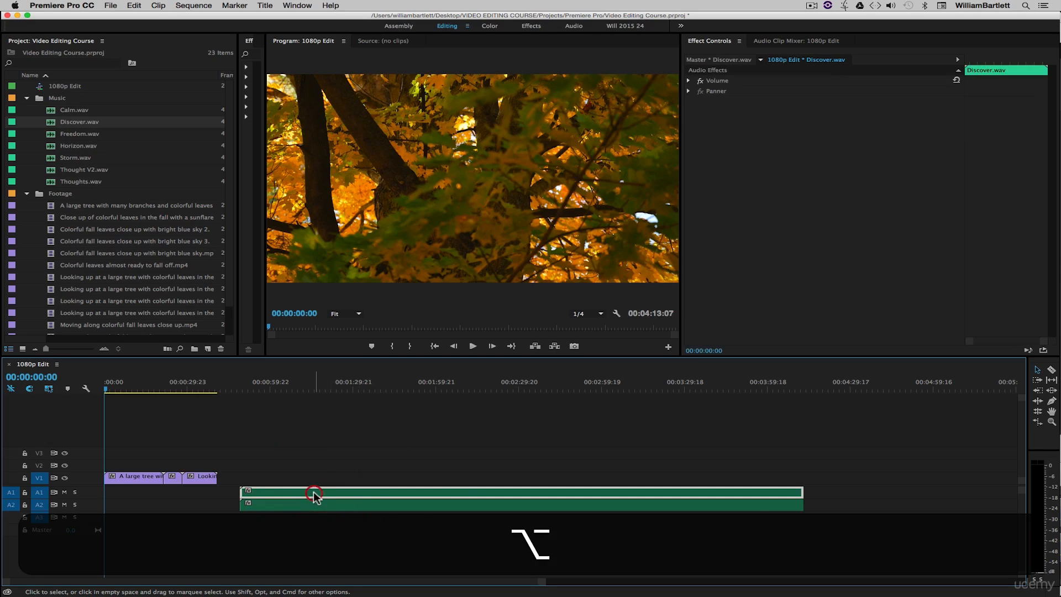
pyautogui.click(458, 496)
pyautogui.click(404, 470)
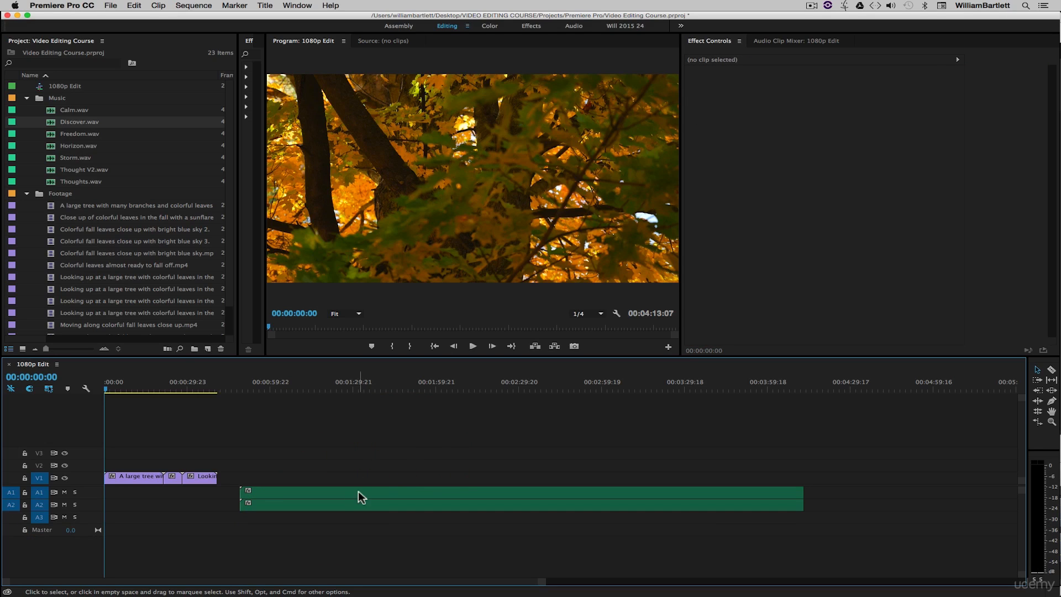
# Try moving the linked Discover.wav clip earlier and later on A1 and A2, and open its clip options without choosing any
pyautogui.click(358, 491)
pyautogui.moveTo(331, 492); pyautogui.dragTo(200, 493)
pyautogui.click(407, 479)
pyautogui.moveTo(366, 492); pyautogui.dragTo(624, 492)
pyautogui.rightClick(556, 491)
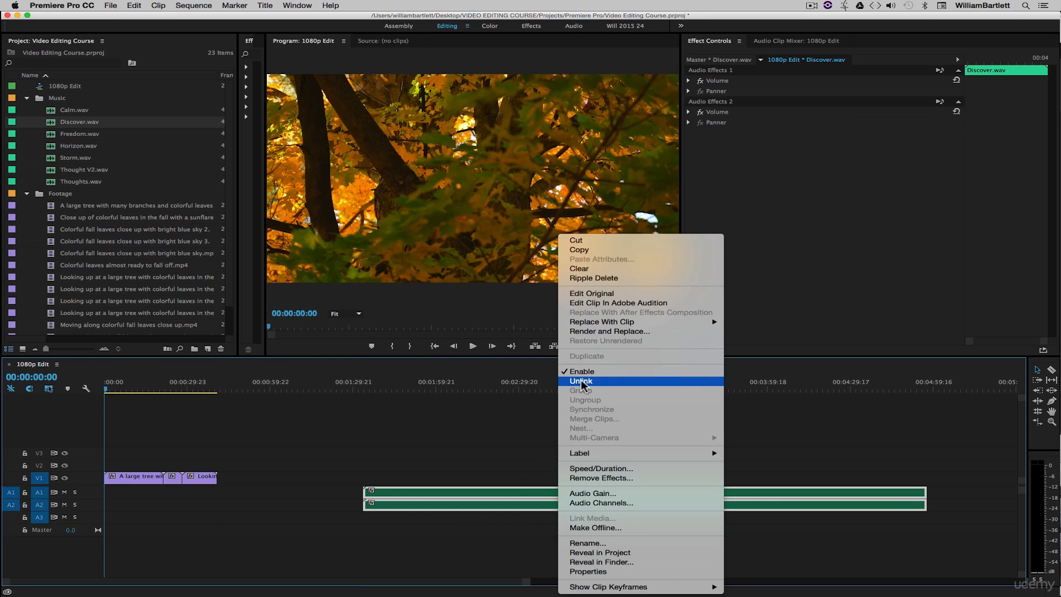
pyautogui.click(511, 443)
# Move the linked Discover.wav clip to the very start of the sequence on A1 and A2 and deselect it
pyautogui.click(321, 492)
pyautogui.click(418, 491)
pyautogui.moveTo(417, 491); pyautogui.dragTo(151, 493)
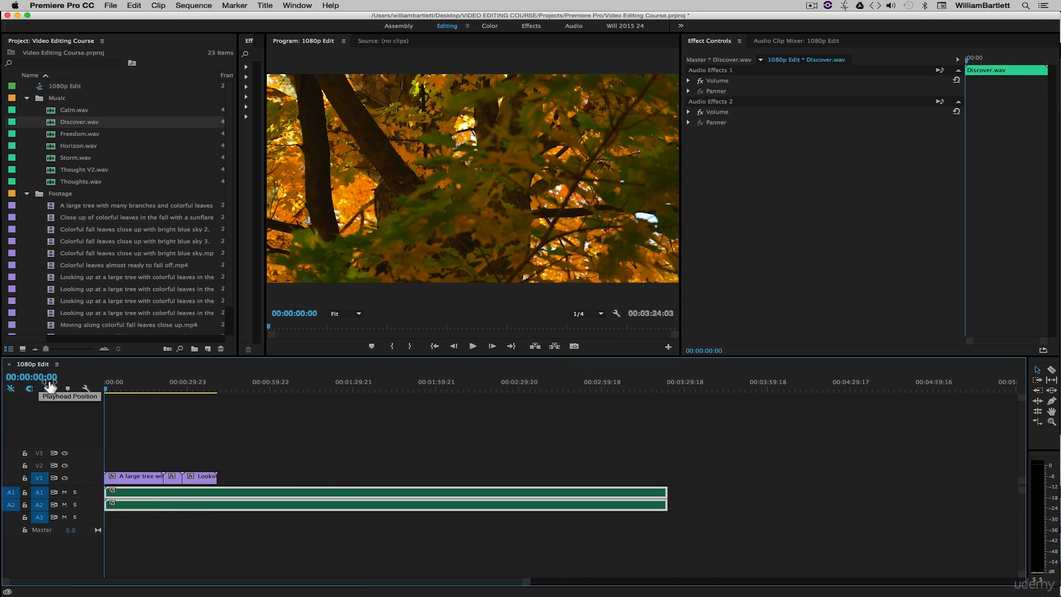
pyautogui.click(81, 386)
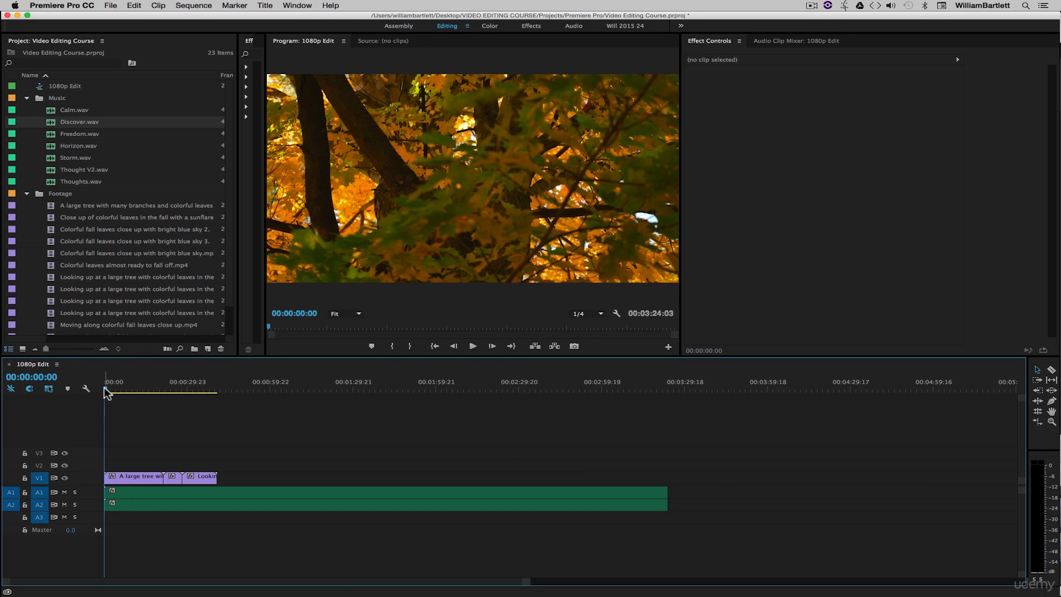
# Scrub the playhead to 00:00:12:05 and switch the V1 track output off and back on to compare the preview
pyautogui.moveTo(105, 387); pyautogui.dragTo(138, 389)
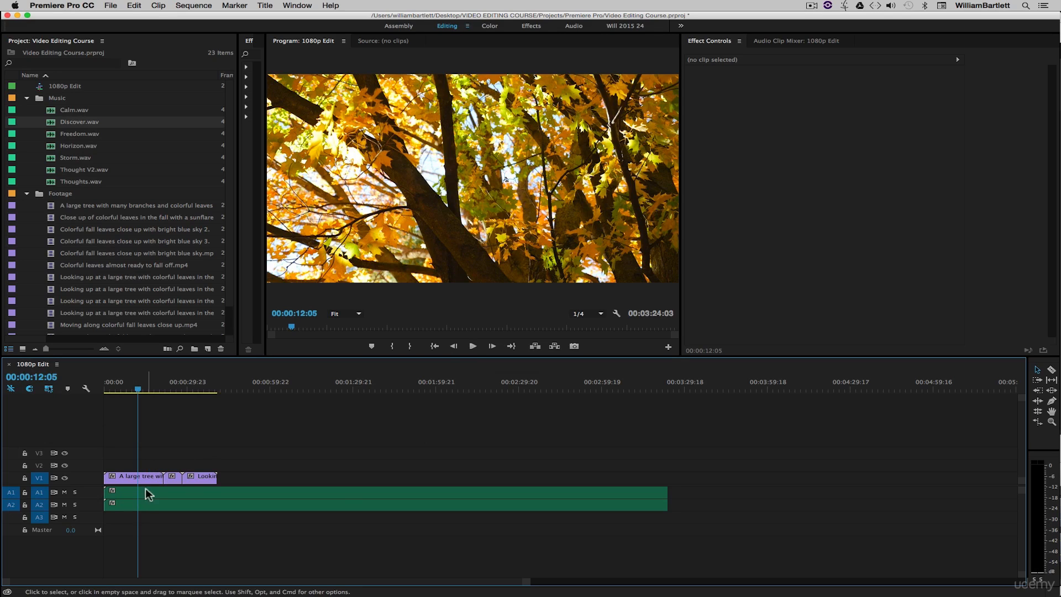
pyautogui.click(65, 477)
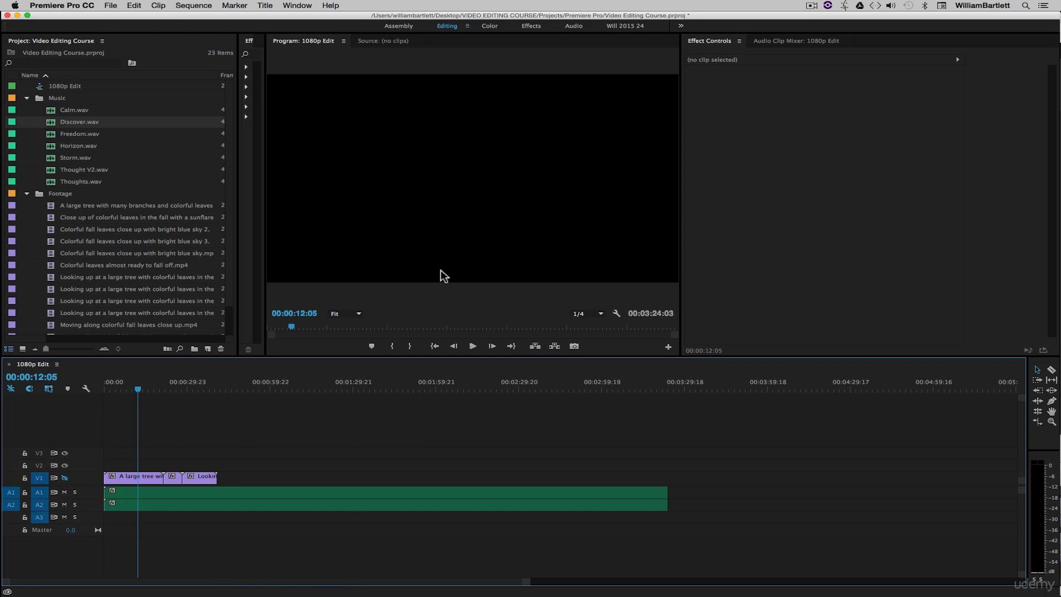
pyautogui.click(65, 478)
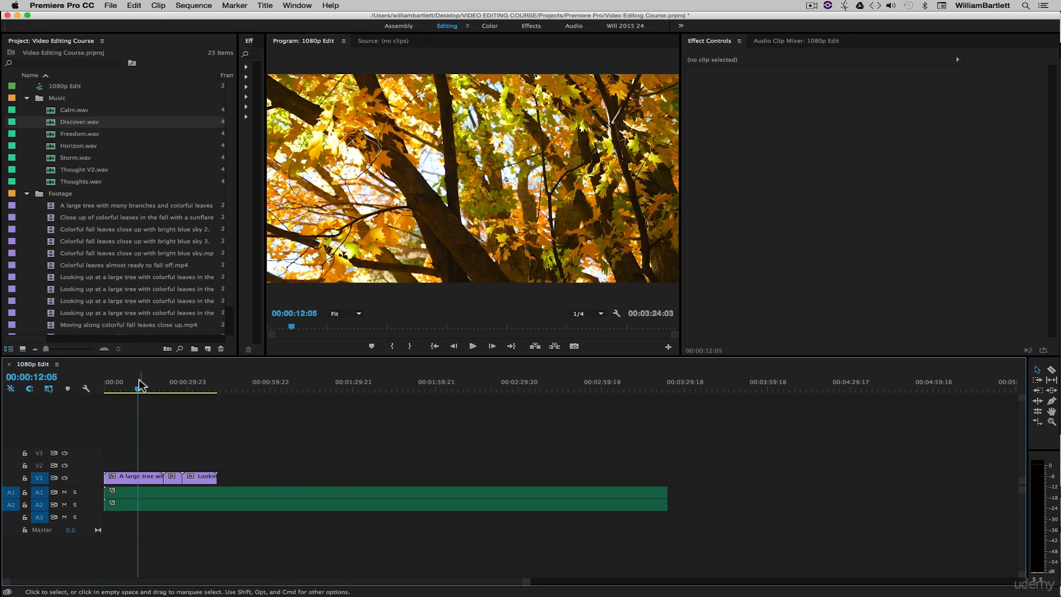
# Return the playhead to the start of the sequence and play the first few seconds
pyautogui.moveTo(139, 390); pyautogui.dragTo(92, 389)
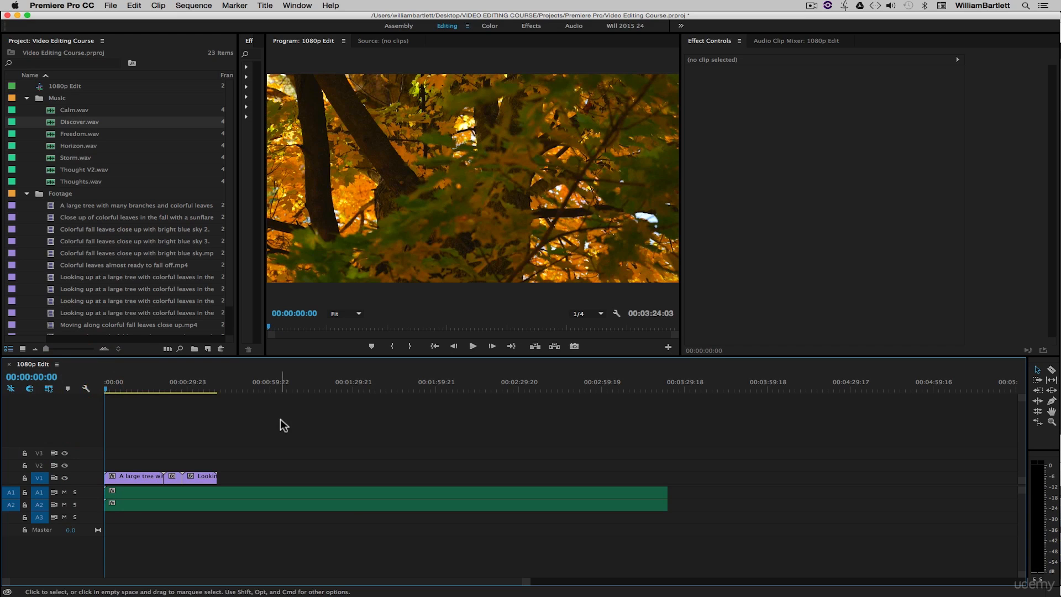
pyautogui.press('space')
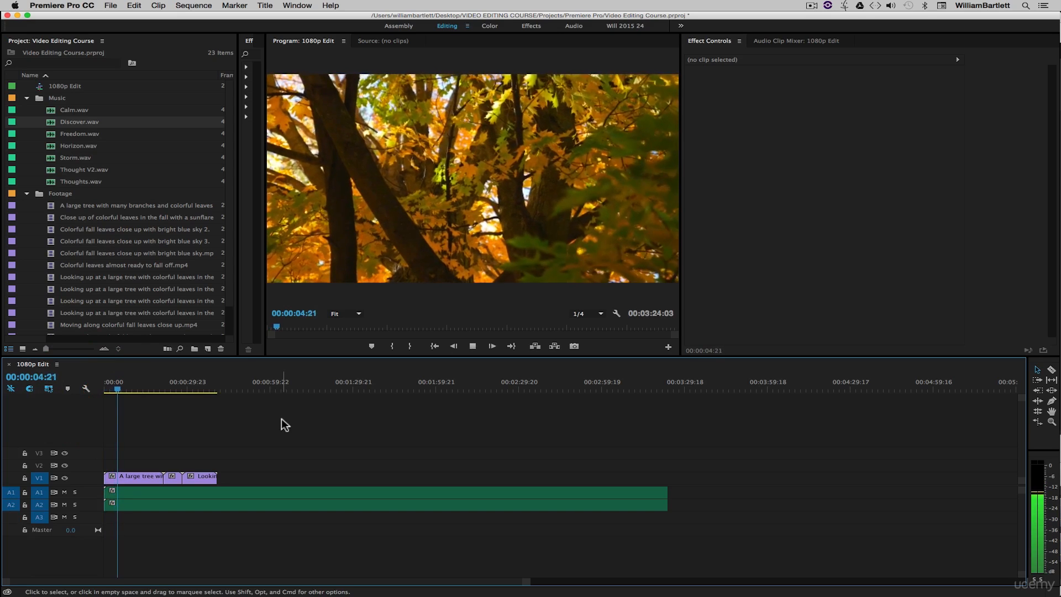
pyautogui.press('space')
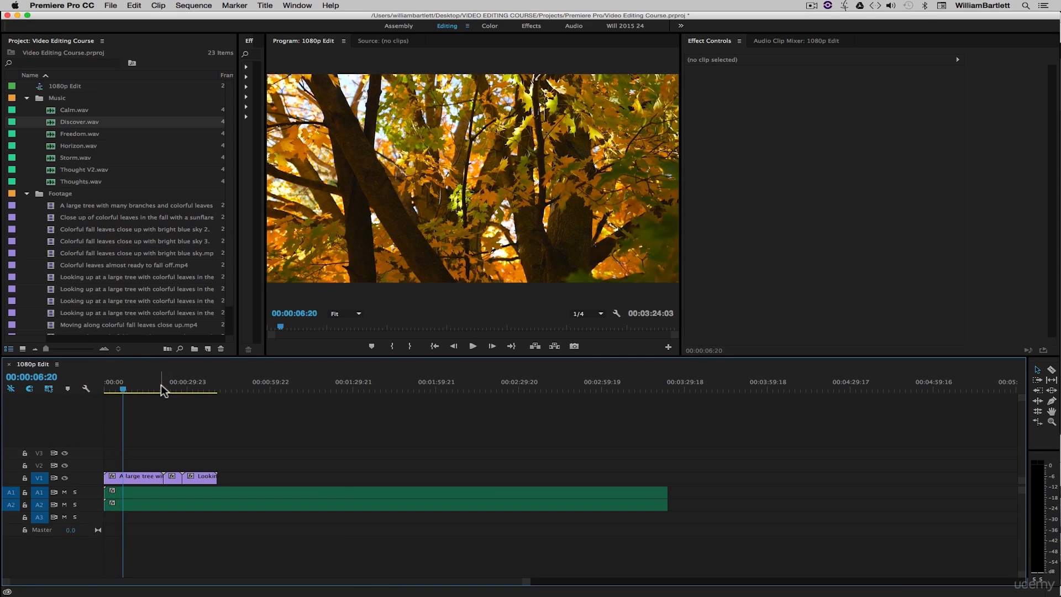
# Preview different points along the sequence with the playhead, finishing at 00:00:18:00 within the large tree clip
pyautogui.click(161, 384)
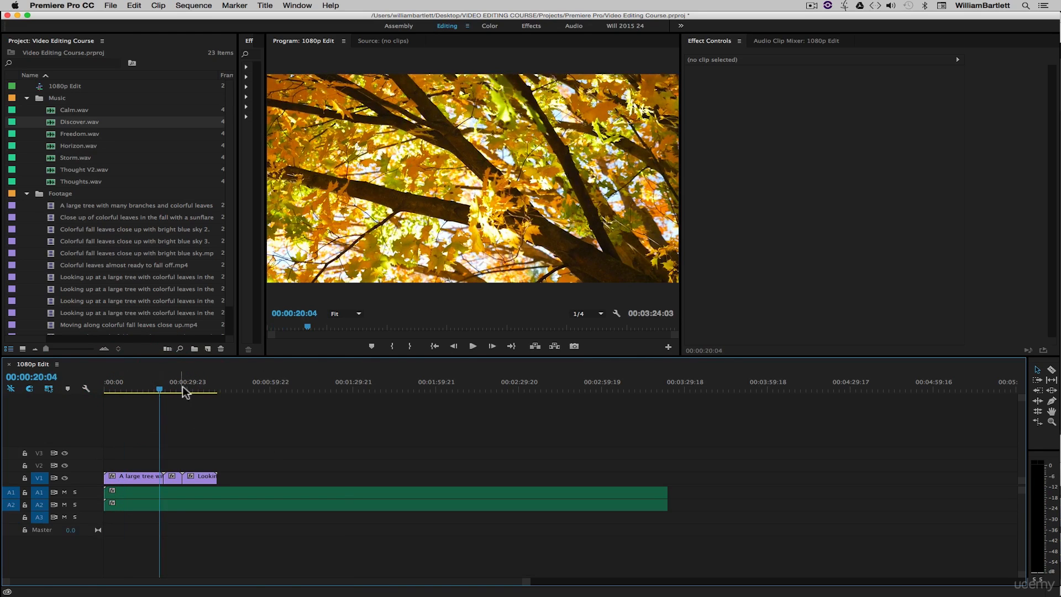
pyautogui.moveTo(159, 389)
pyautogui.mouseDown()
pyautogui.moveTo(130, 387)
pyautogui.moveTo(146, 392)
pyautogui.mouseUp()
pyautogui.click(256, 386)
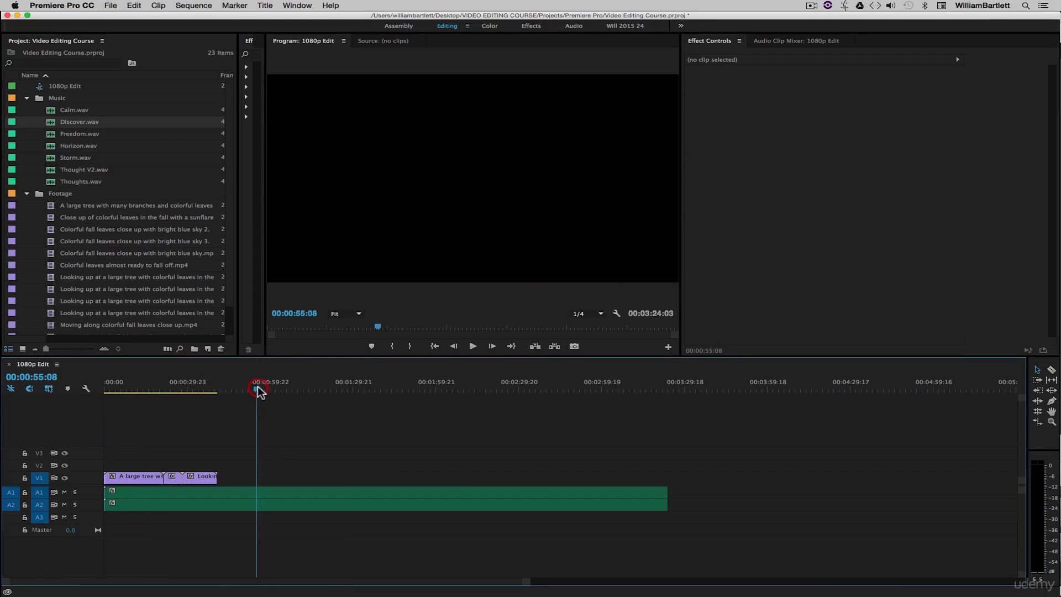
pyautogui.click(422, 386)
pyautogui.click(529, 387)
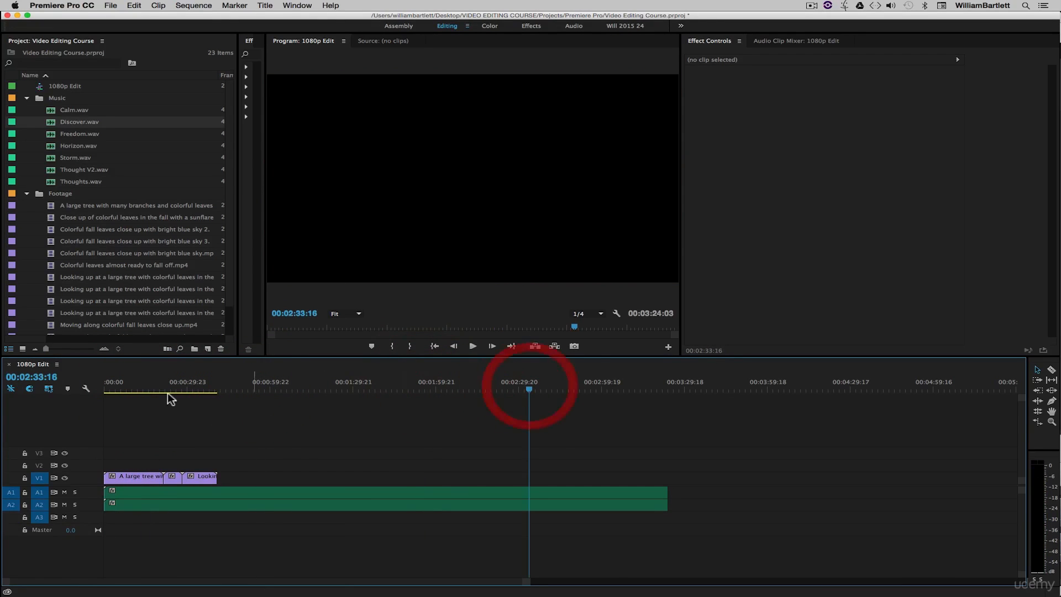
pyautogui.click(155, 386)
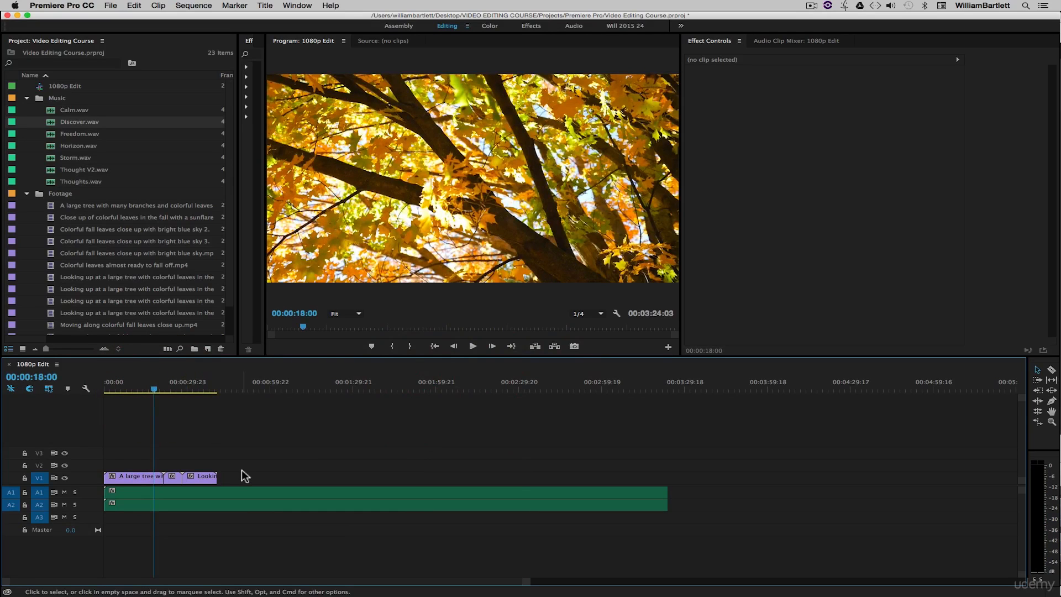
# Play the sequence from 00:00:18:00, stop at about 00:00:31:04, and save the project
pyautogui.click(472, 346)
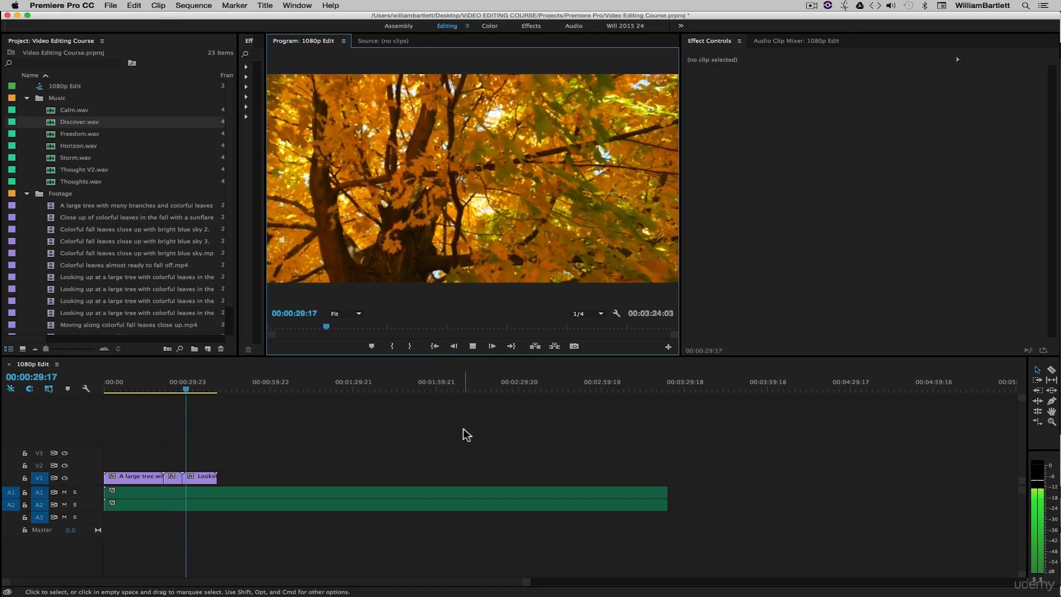
pyautogui.click(474, 347)
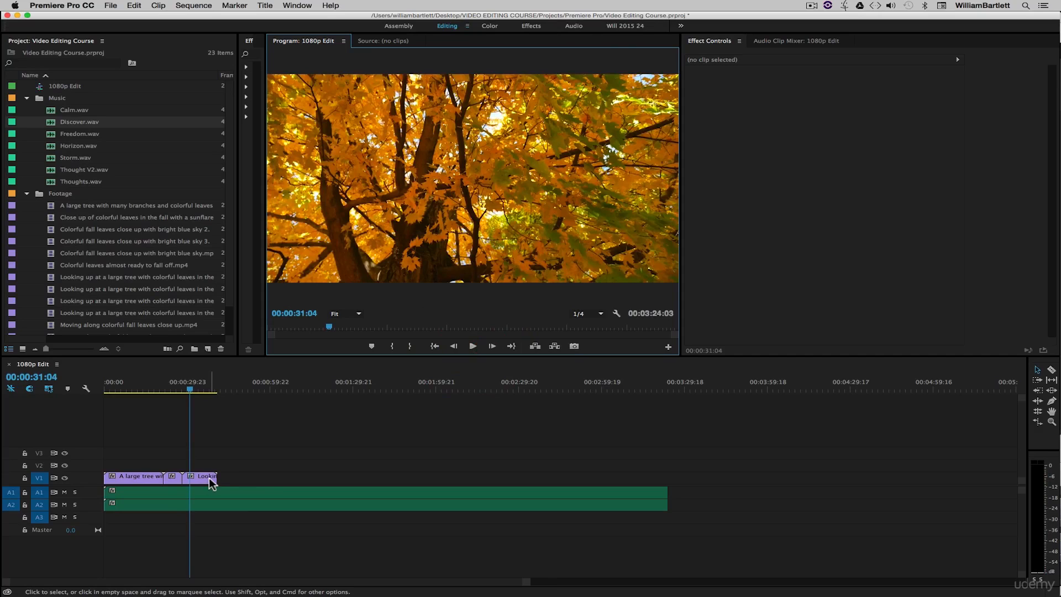
pyautogui.press('super+s')
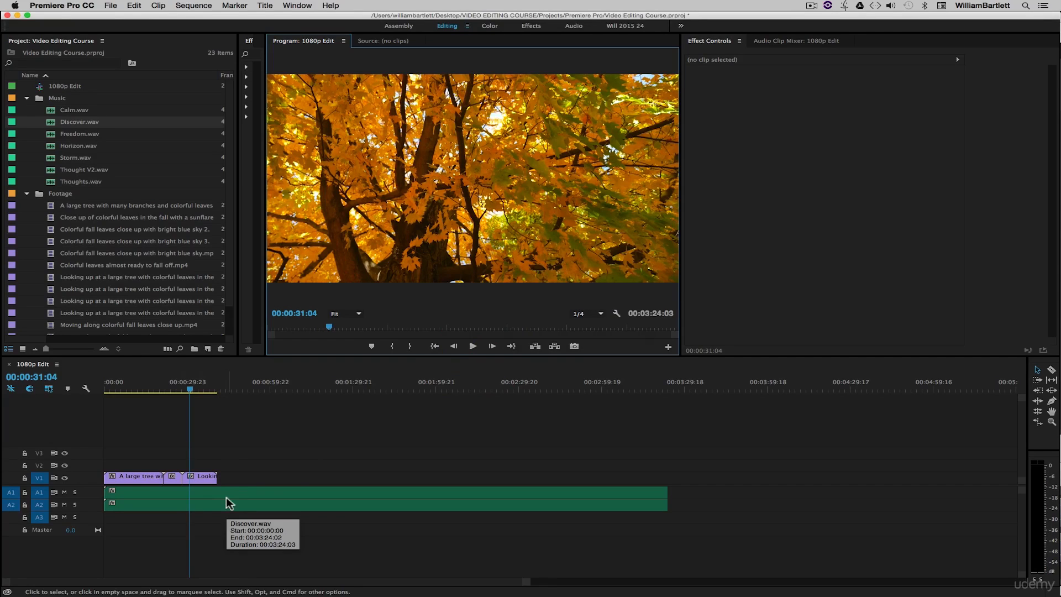
# Collapse the Music bin in the project, leaving the Footage bin expanded
pyautogui.moveTo(230, 206); pyautogui.dragTo(230, 269)
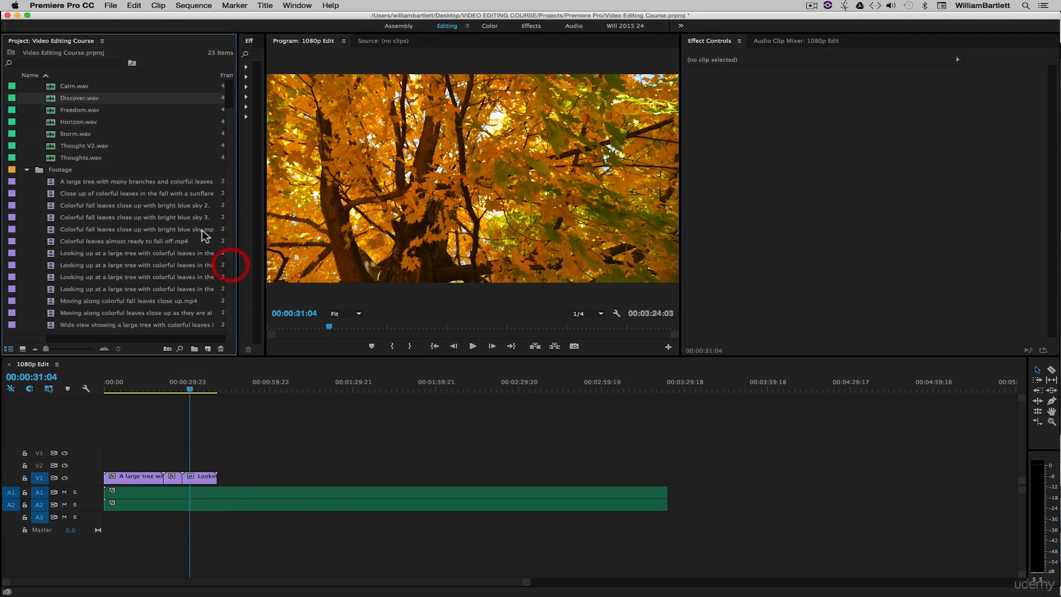
pyautogui.click(99, 169)
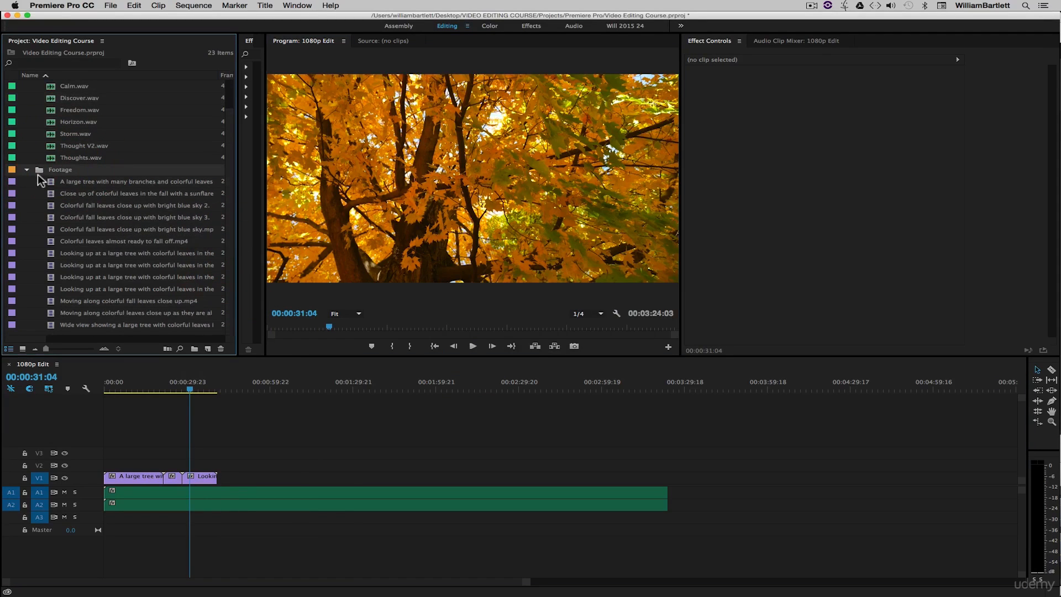
pyautogui.scroll(2, 35, 128)
pyautogui.click(27, 98)
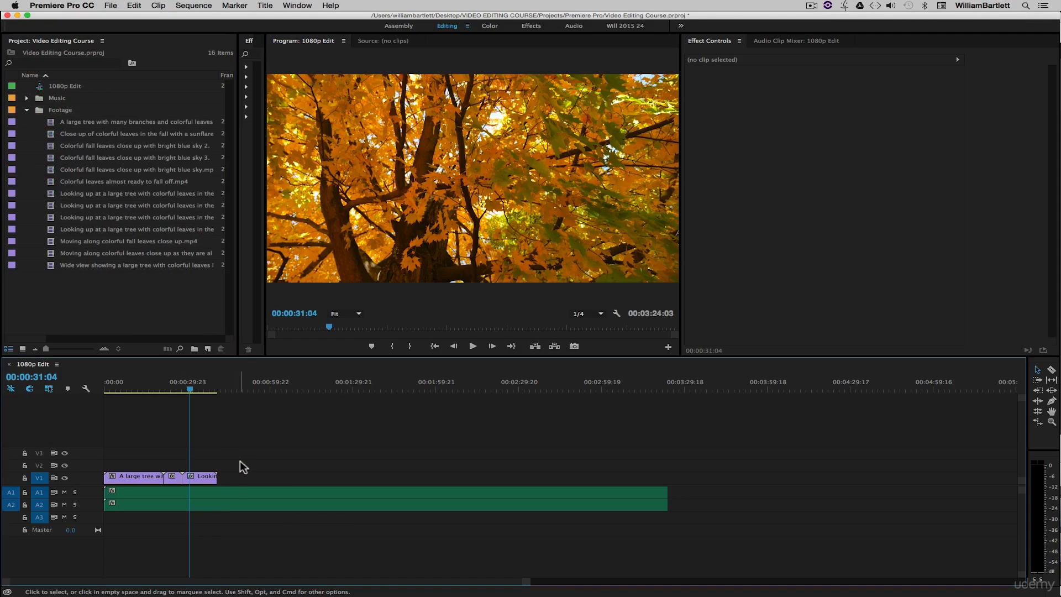
# Delete the three footage clips from V1, keeping the music on the audio tracks
pyautogui.moveTo(243, 461); pyautogui.dragTo(138, 476)
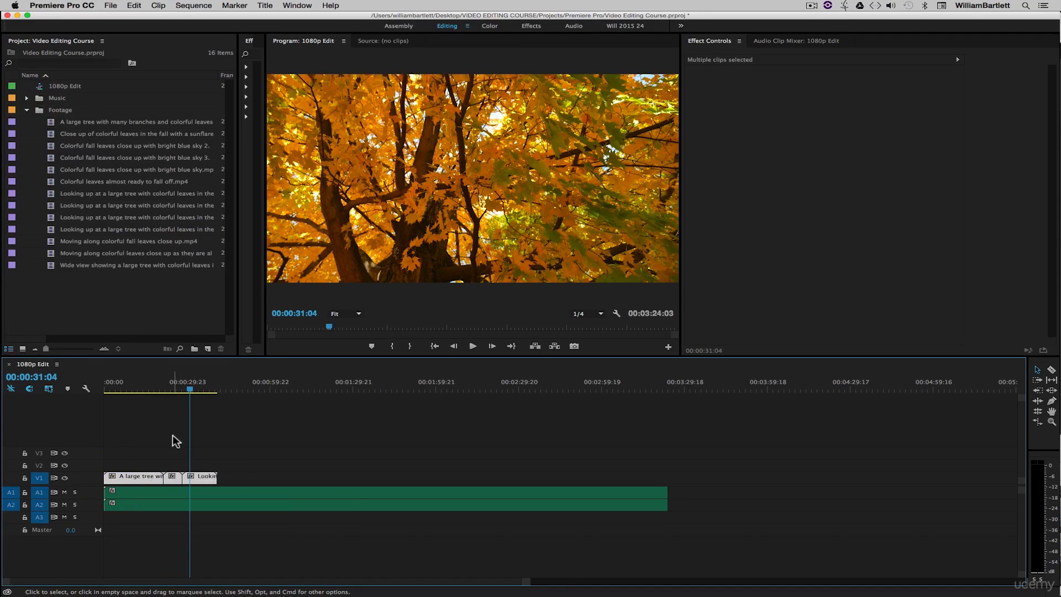
pyautogui.press('BackSpace')
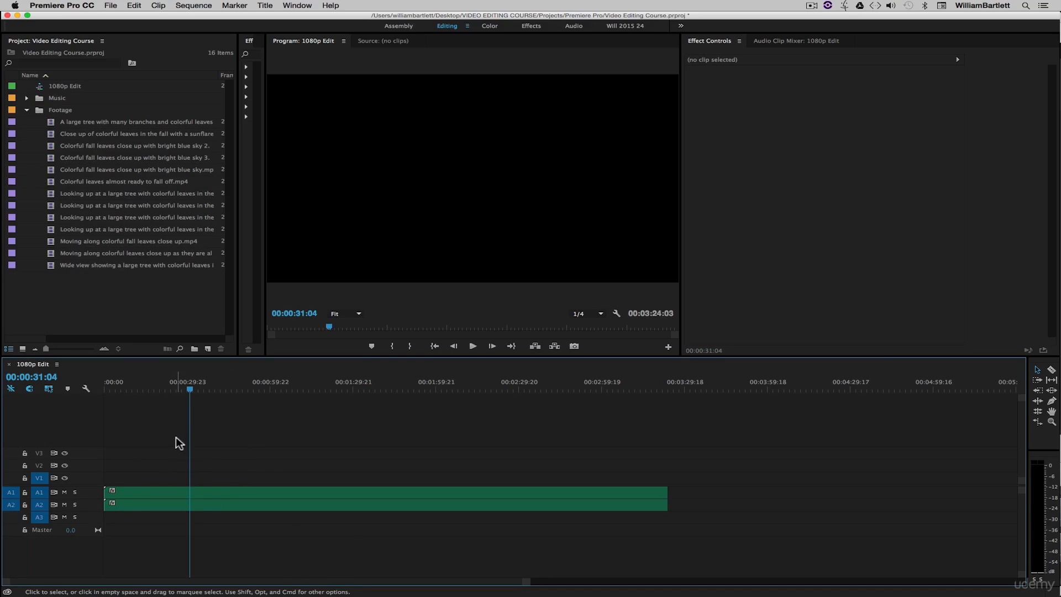
# Place the entire Footage bin on V1 at the start of the sequence, above the music
pyautogui.click(114, 290)
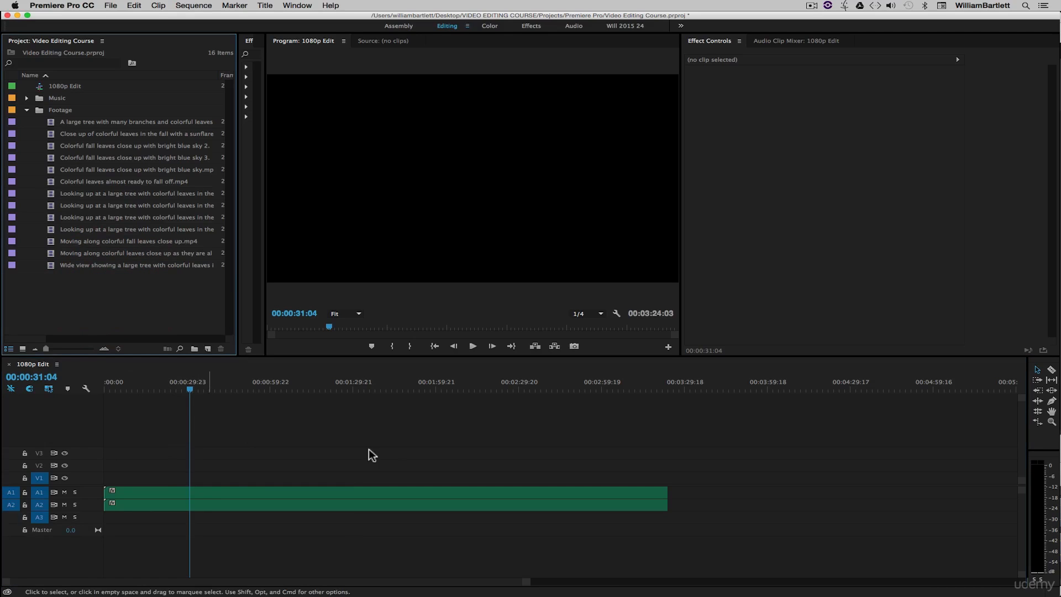
pyautogui.click(122, 290)
pyautogui.moveTo(89, 297); pyautogui.dragTo(77, 131)
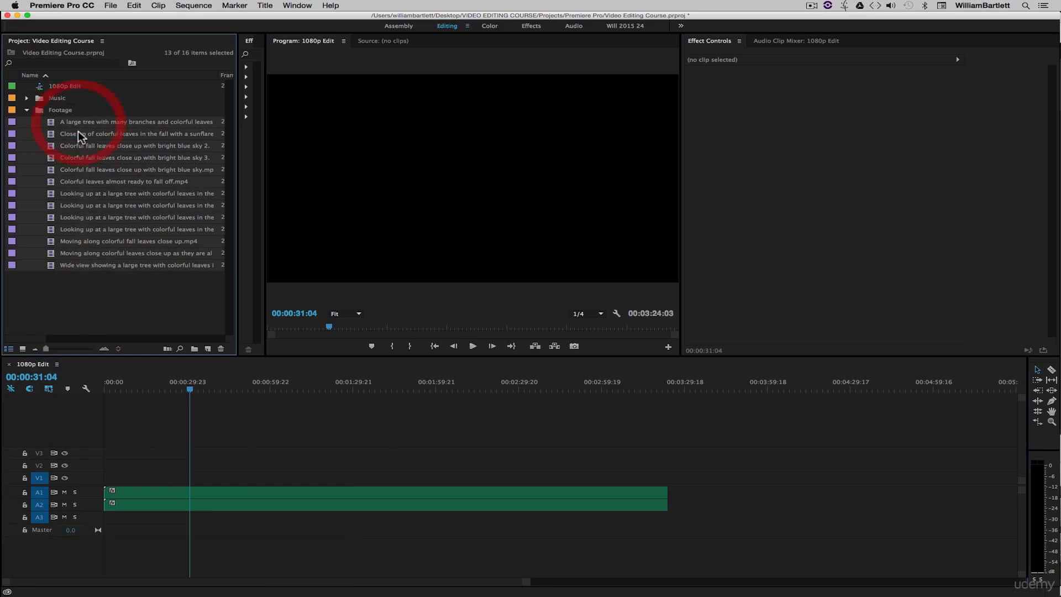
pyautogui.click(87, 301)
pyautogui.moveTo(38, 110); pyautogui.dragTo(125, 478)
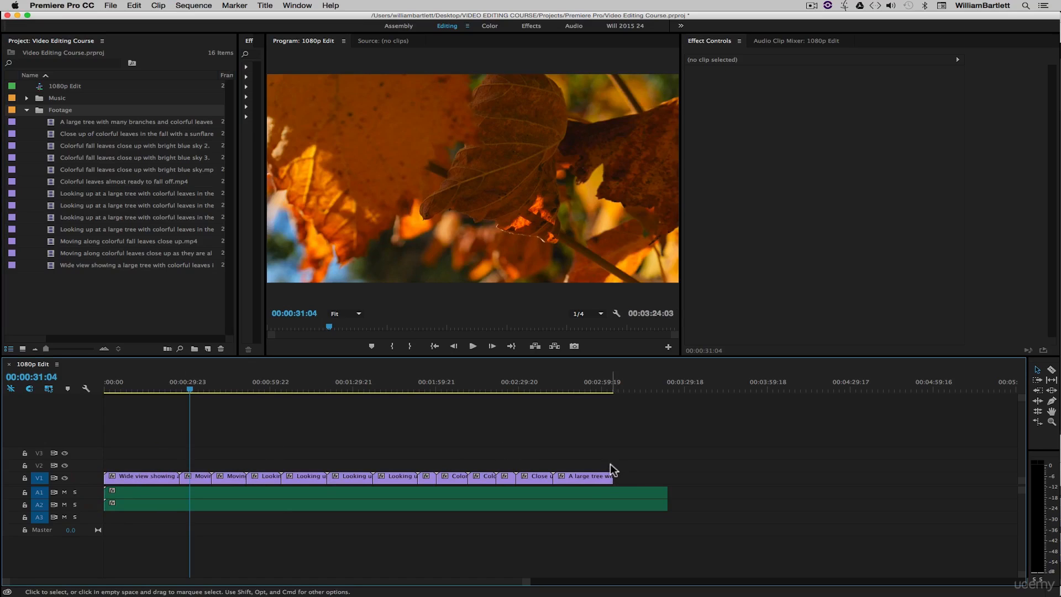
# Remove all the clips of the Footage bin from V1, keeping the music track
pyautogui.moveTo(586, 454); pyautogui.dragTo(160, 480)
pyautogui.press('BackSpace')
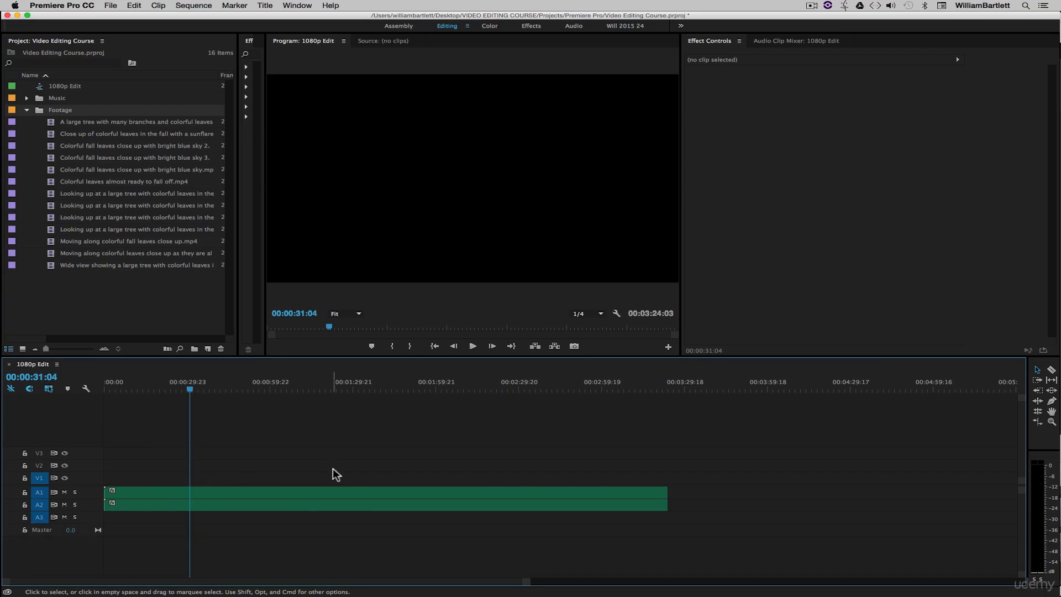